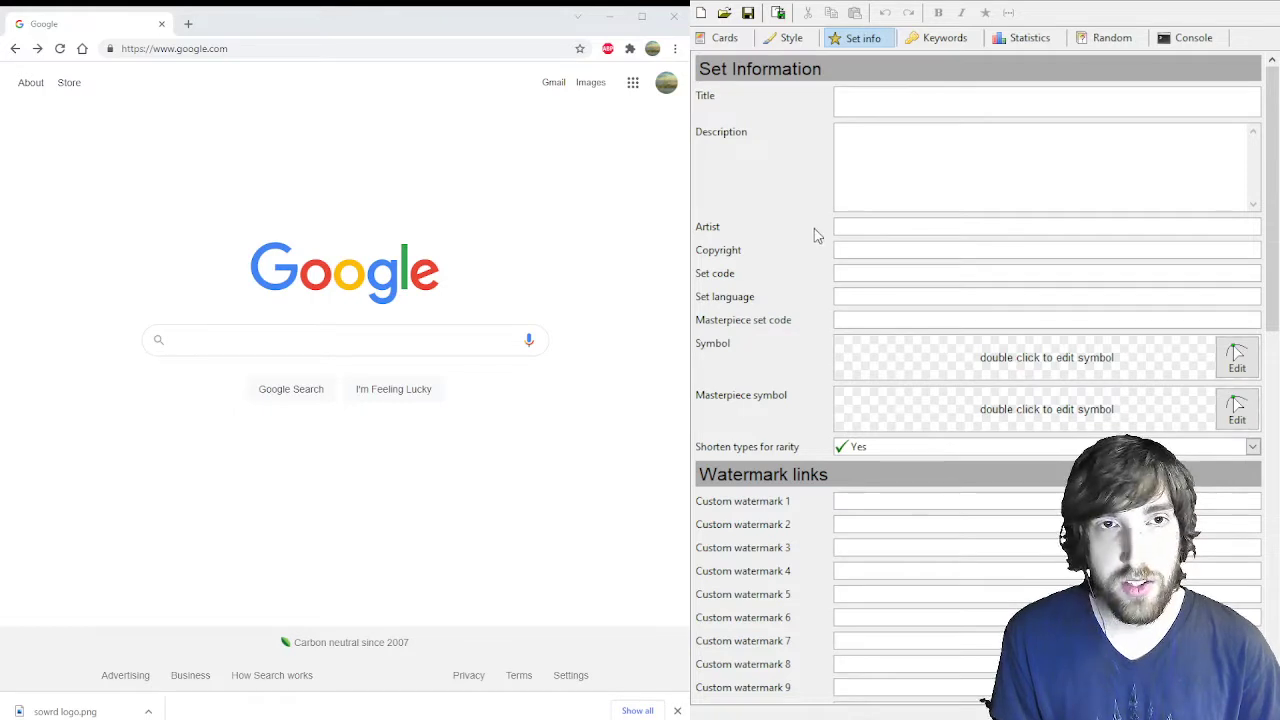
Visit the card editor, then return to the Set Information page
click(725, 37)
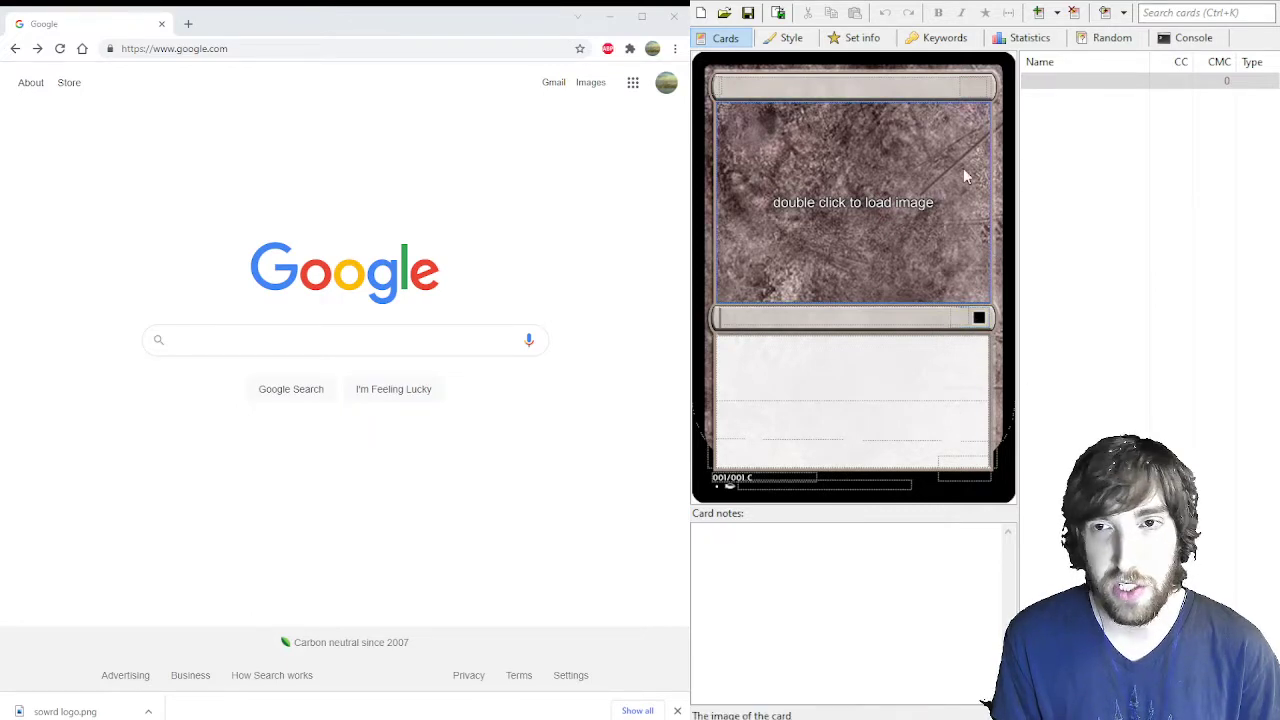
click(870, 44)
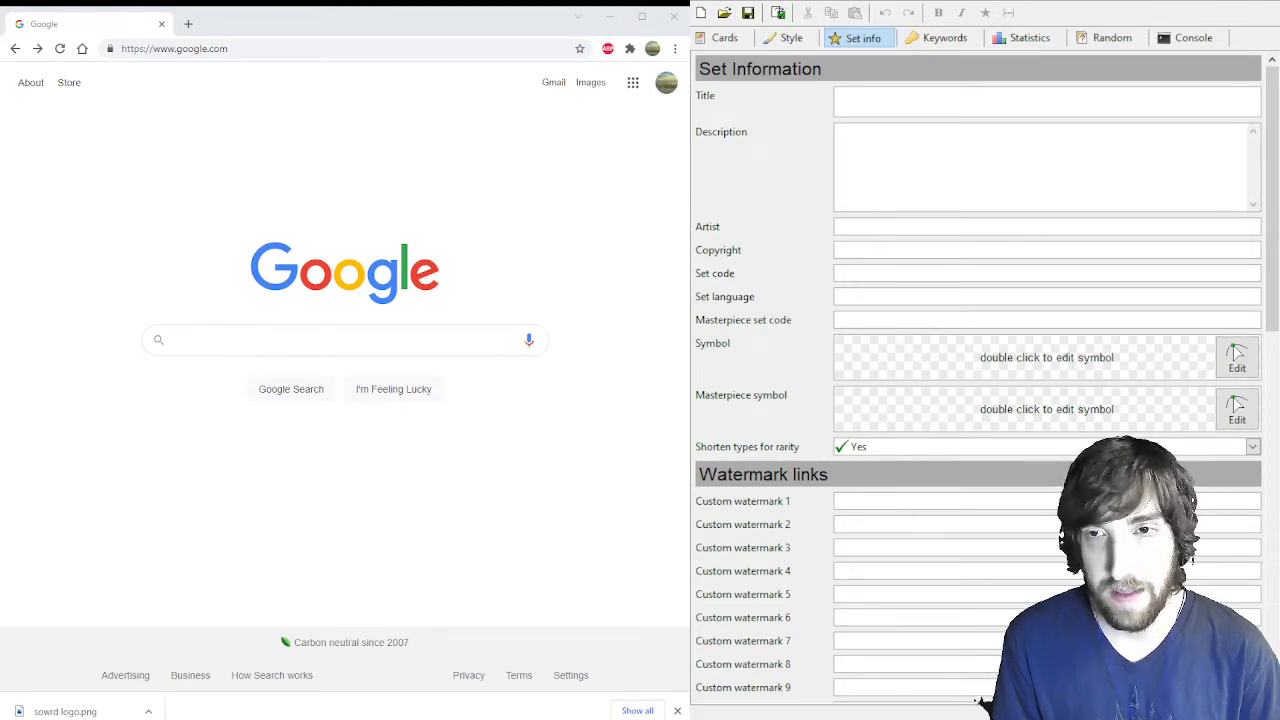
In the symbol editor, draw a circle over the square's top-left and subtract it instead of merging
double_click(1046, 357)
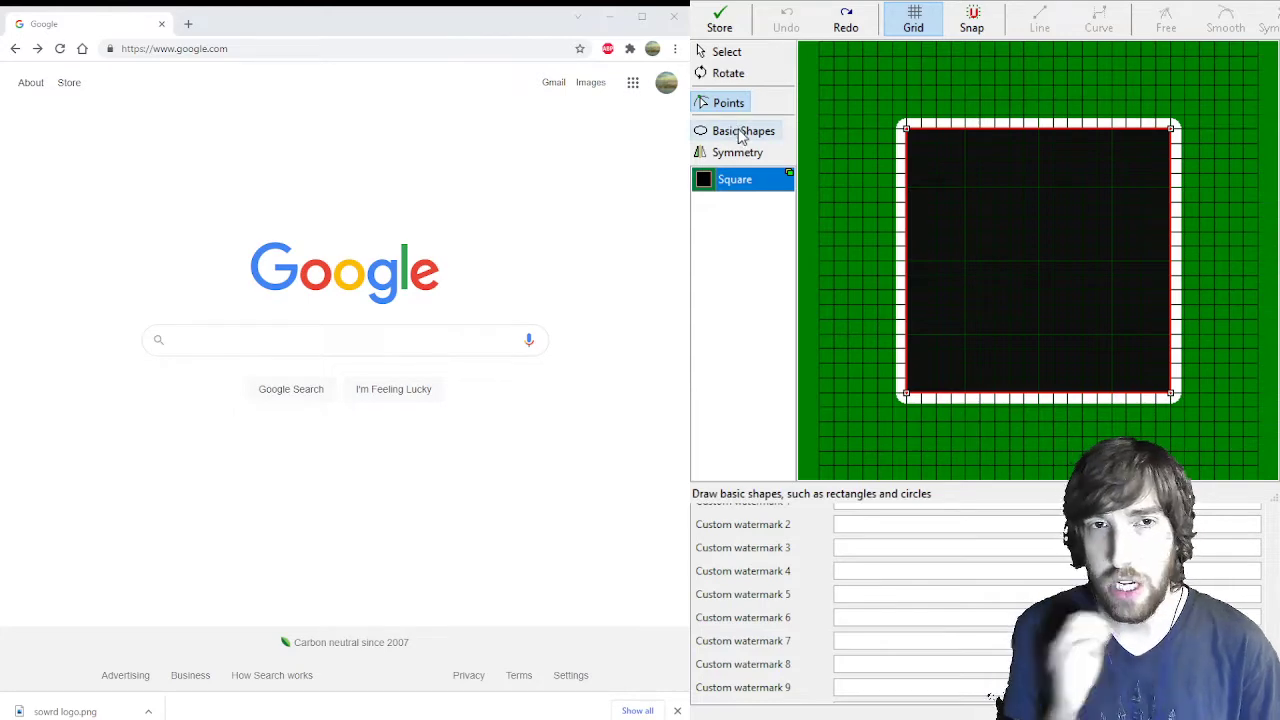
click(742, 132)
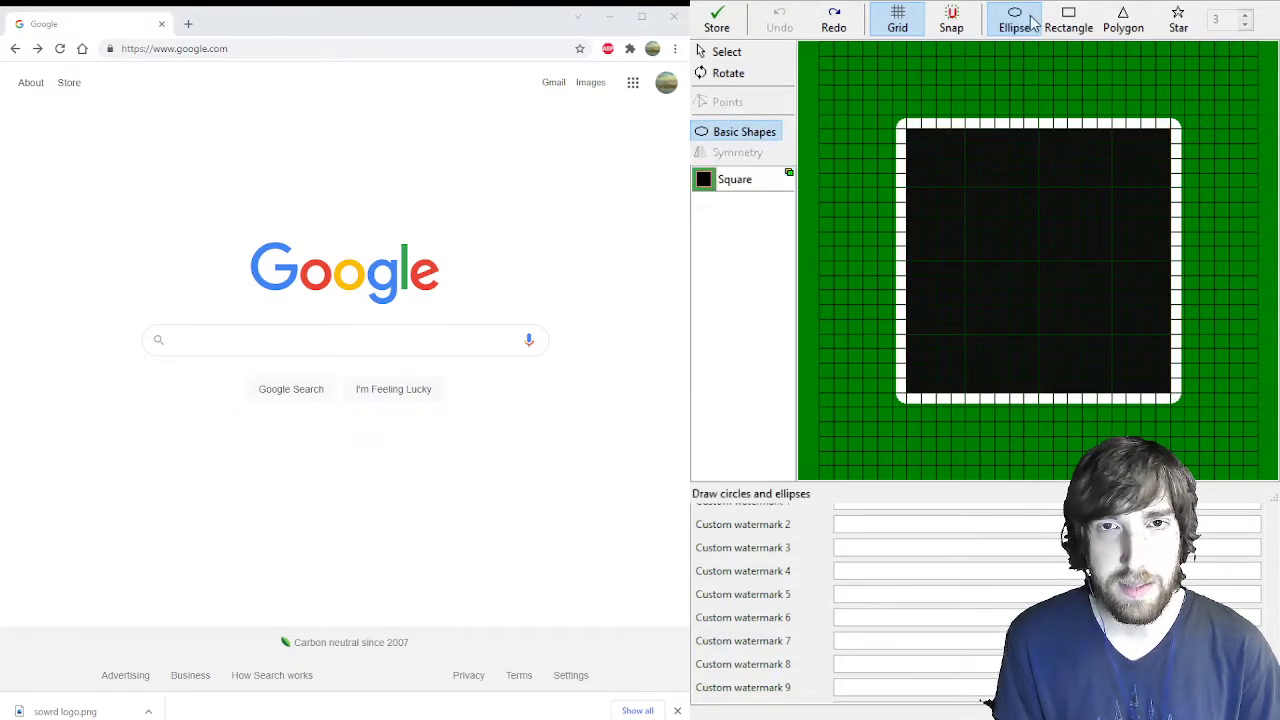
drag(845, 72, 1090, 340)
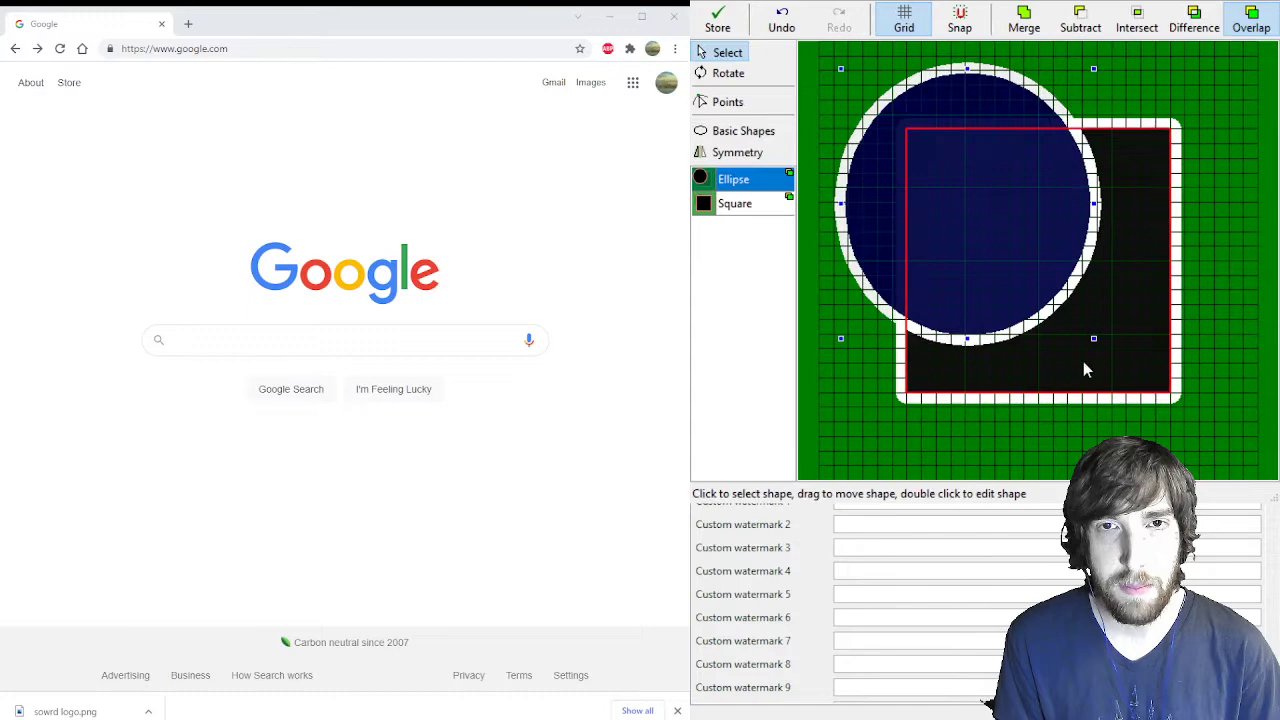
click(1010, 30)
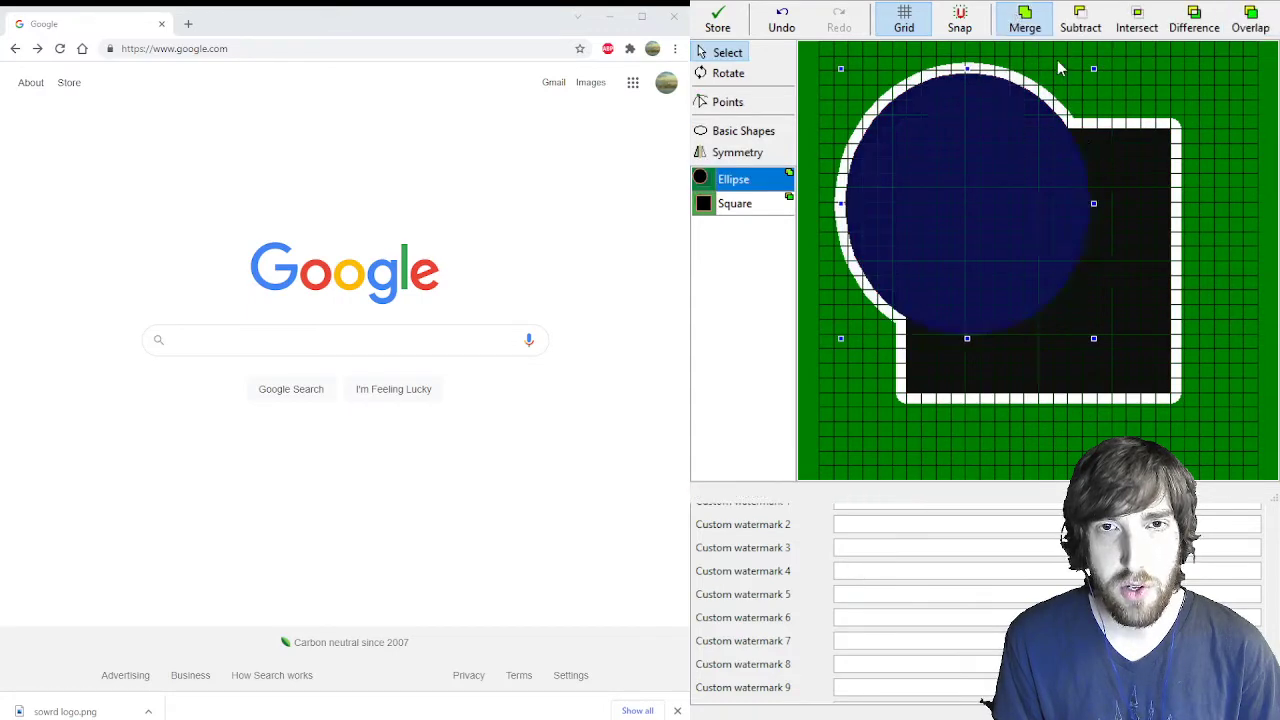
key(ctrl+z)
click(995, 208)
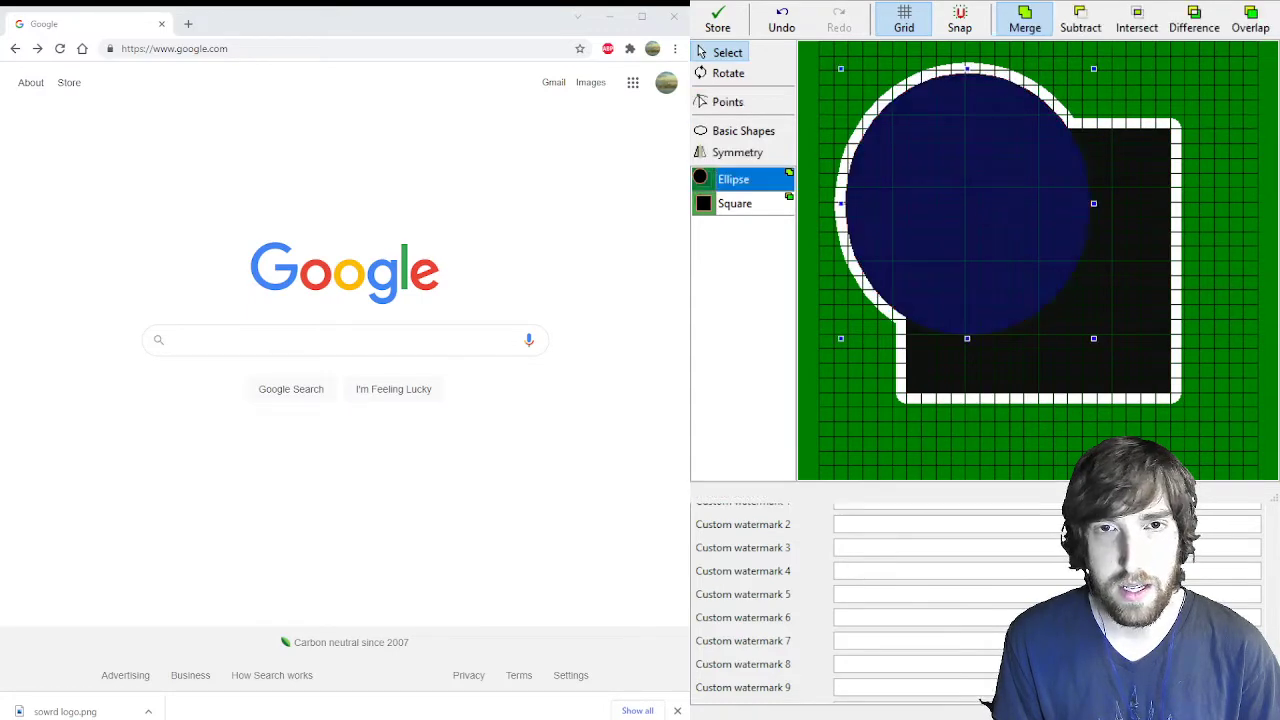
click(1081, 20)
click(1141, 95)
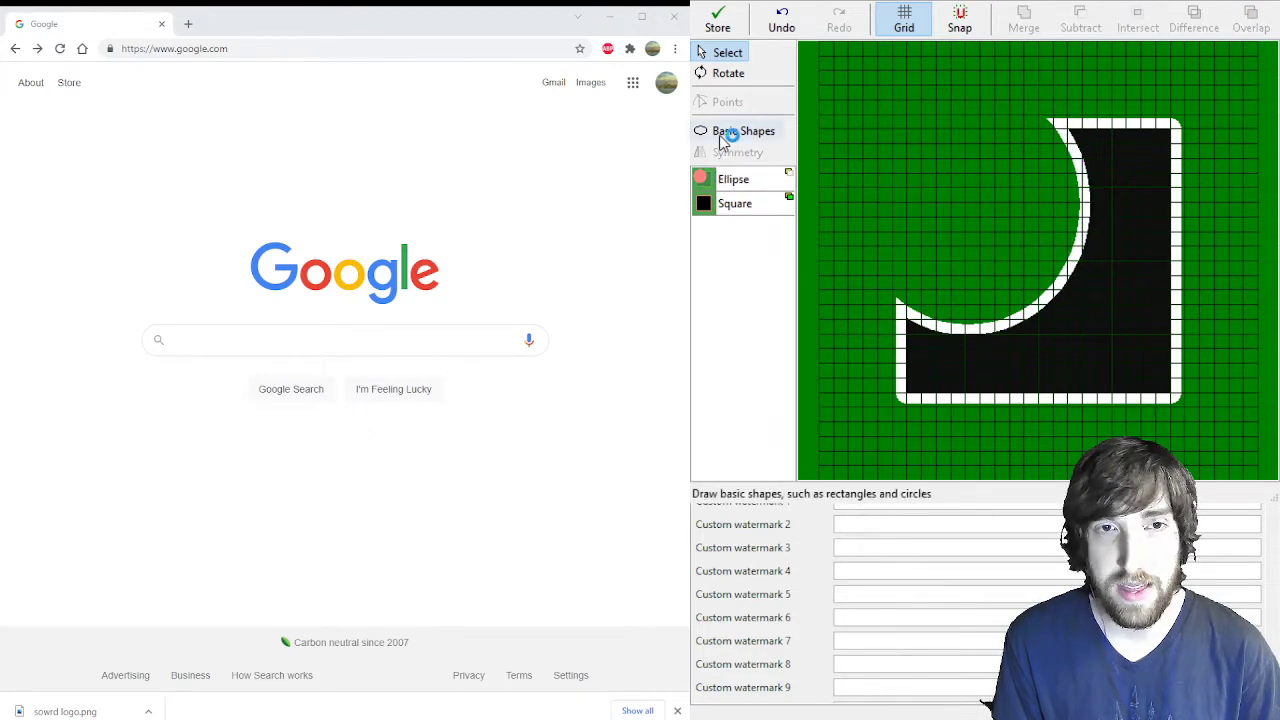
Narrow the square from its right edge and top-right corner, then select the circle
click(1175, 316)
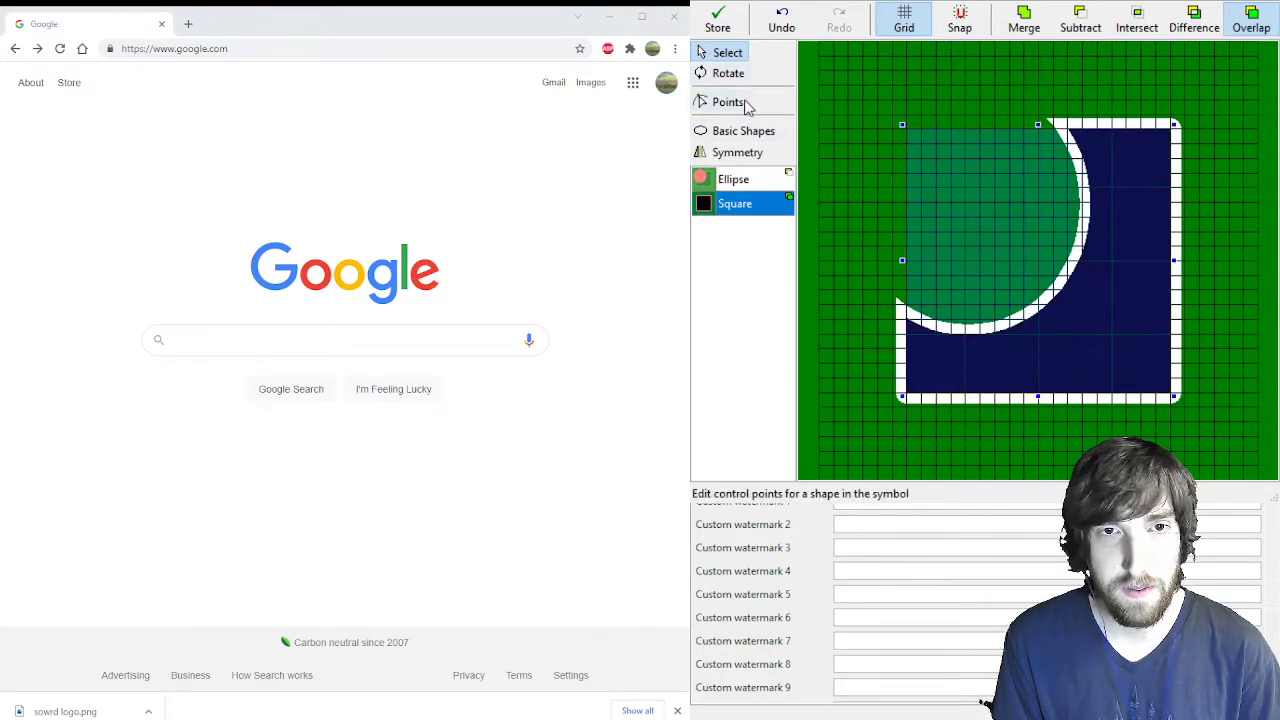
mouse_move(1170, 260)
mouse_down()
mouse_move(1234, 263)
mouse_move(1143, 266)
mouse_move(1158, 262)
mouse_up()
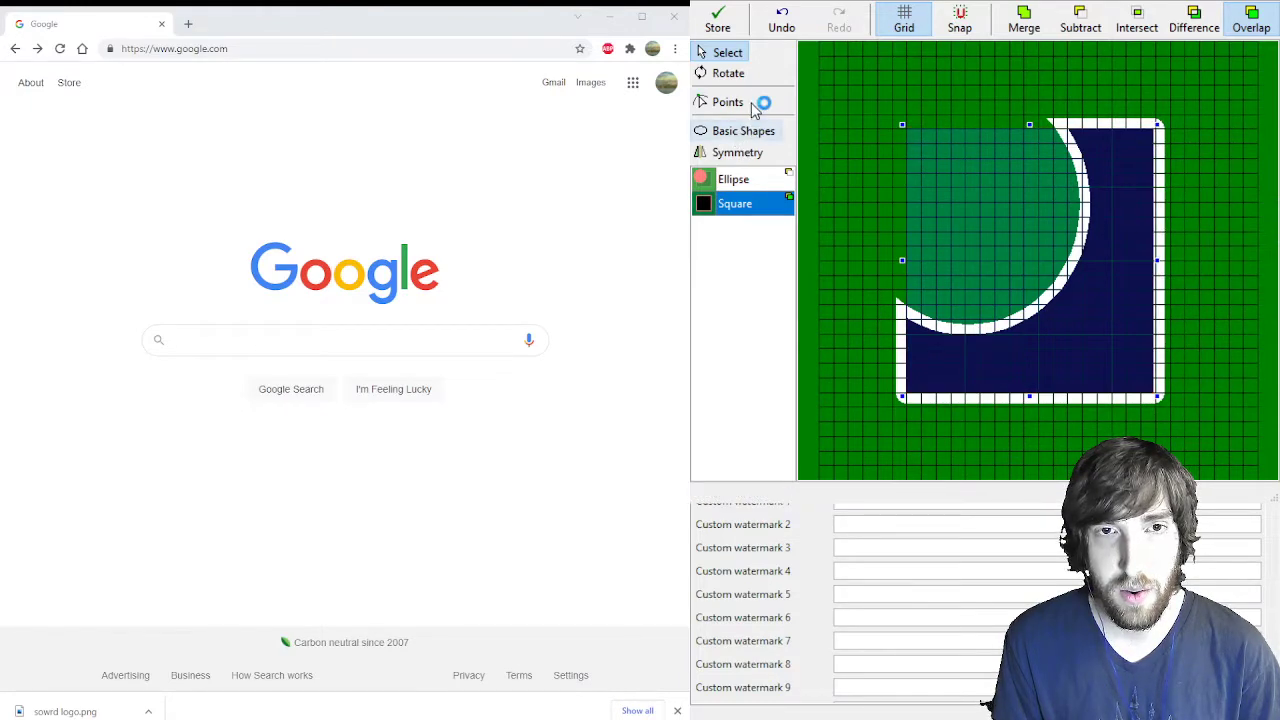
drag(1157, 124, 1186, 151)
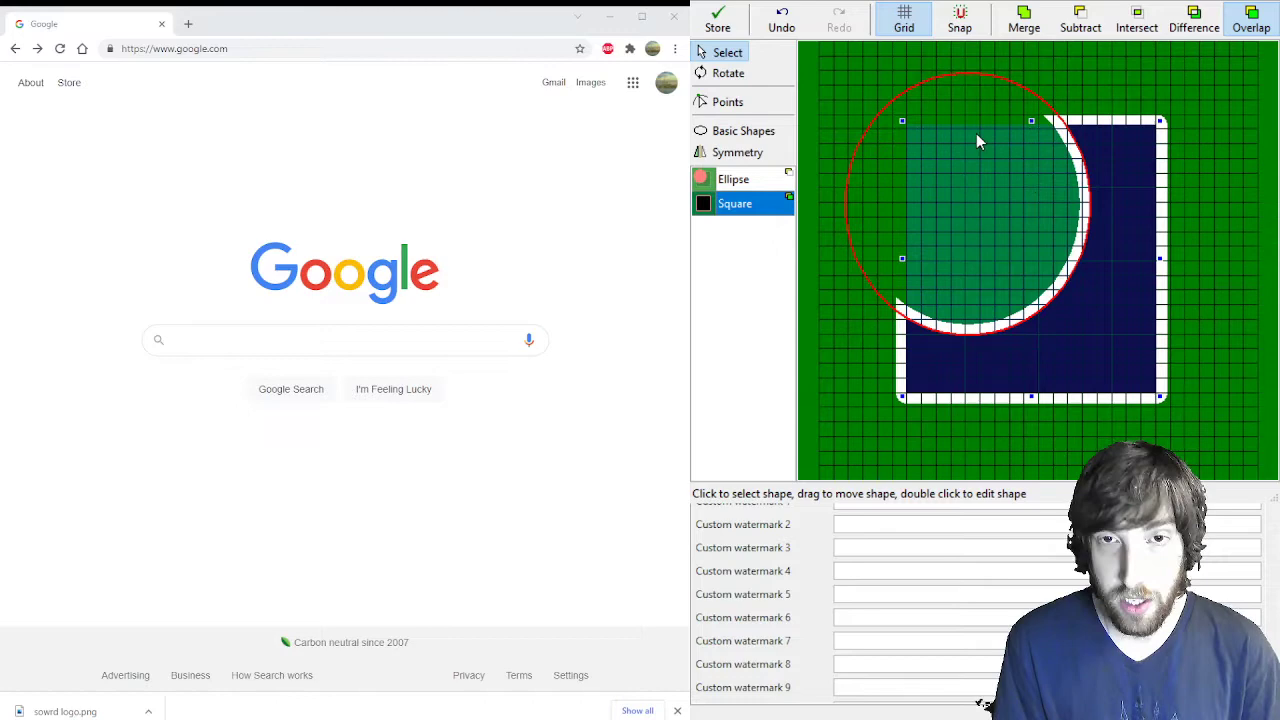
click(945, 103)
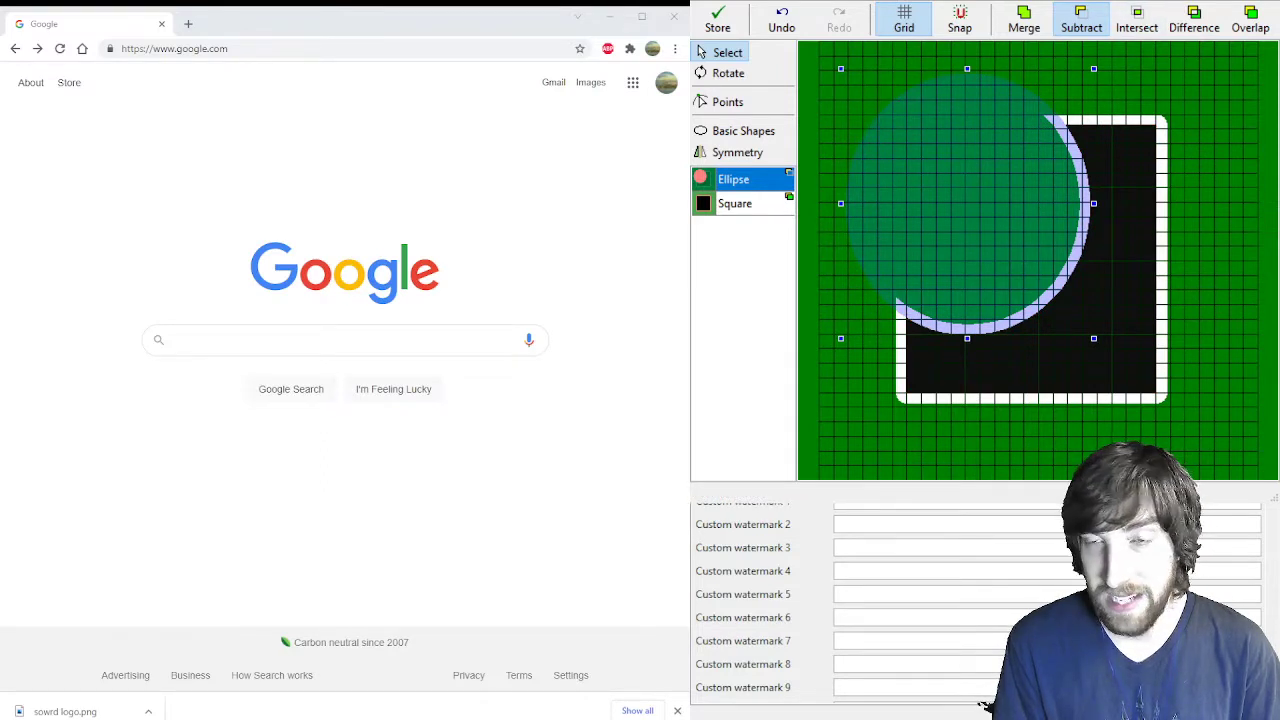
click(417, 195)
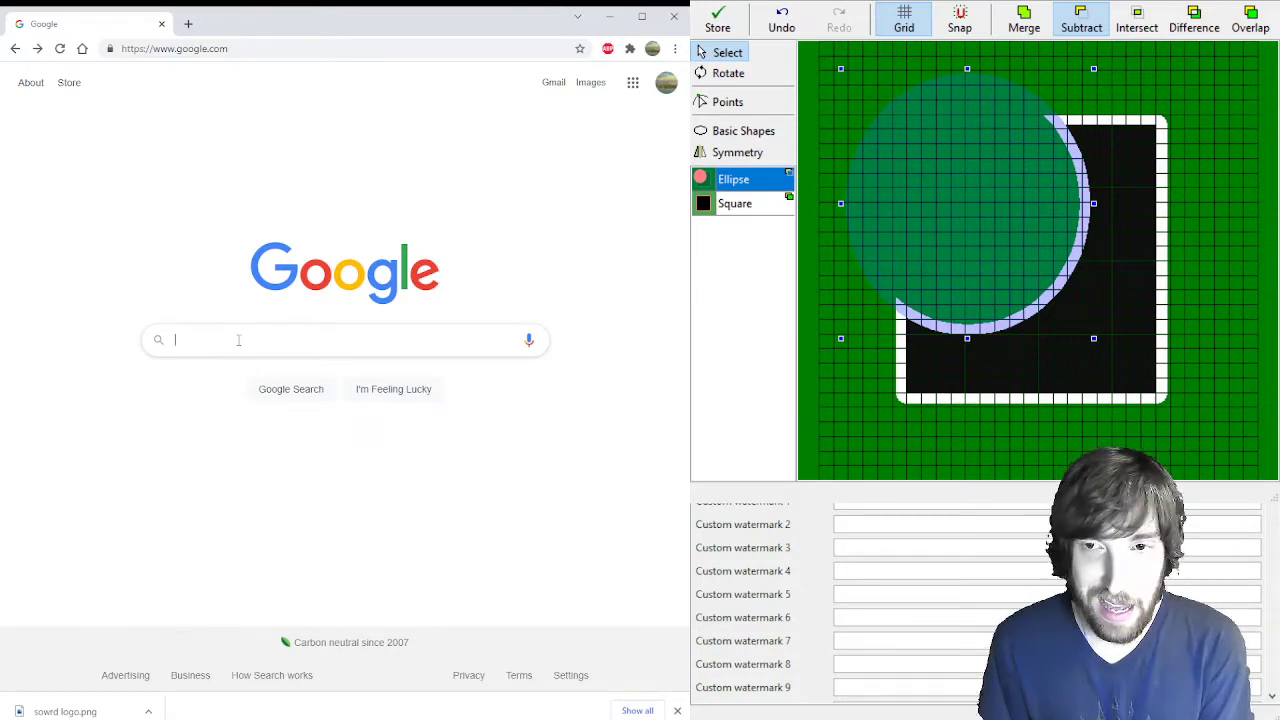
Search Google Images for 'sword logo' filtered to transparent colour and browse the results
text(sword)
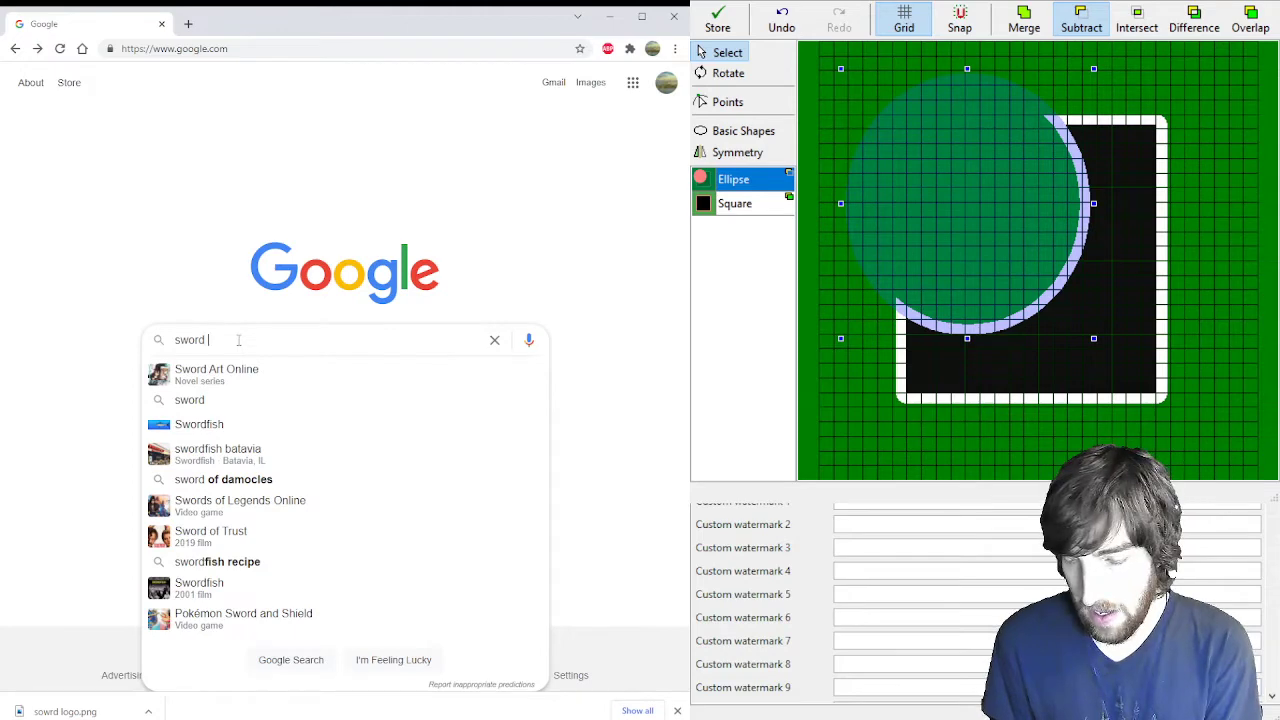
text( logo)
key(Return)
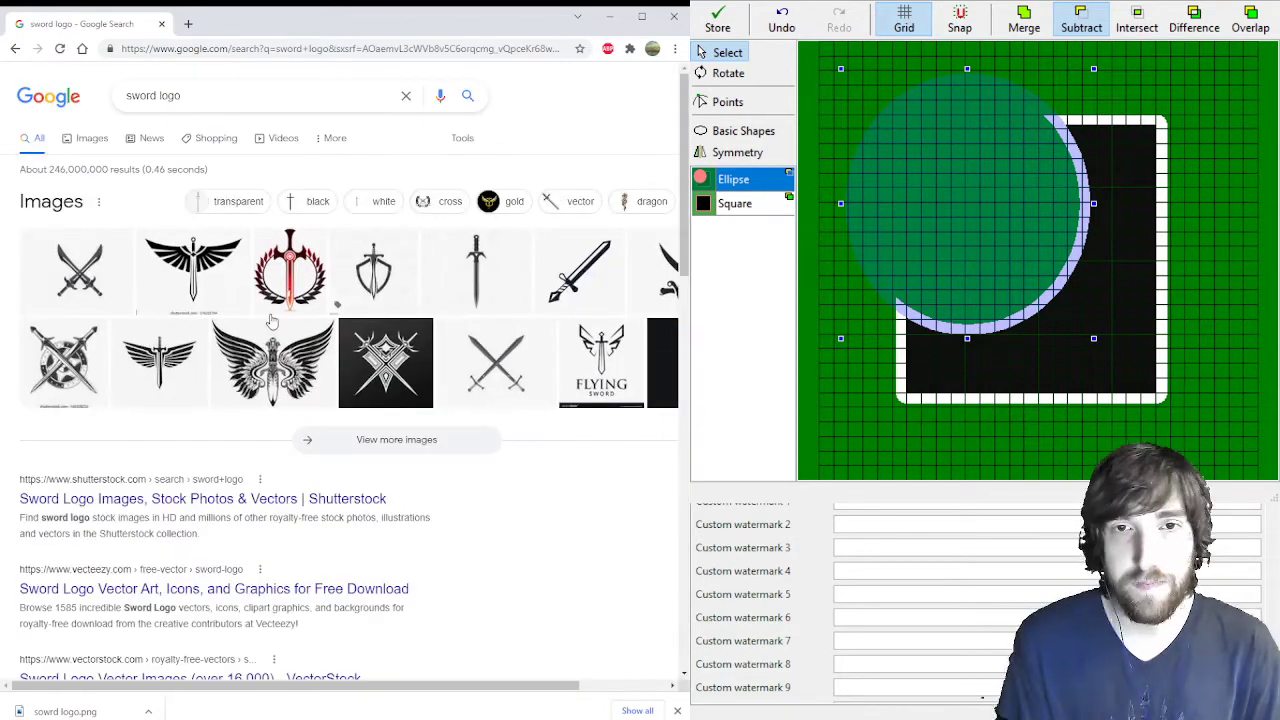
click(80, 140)
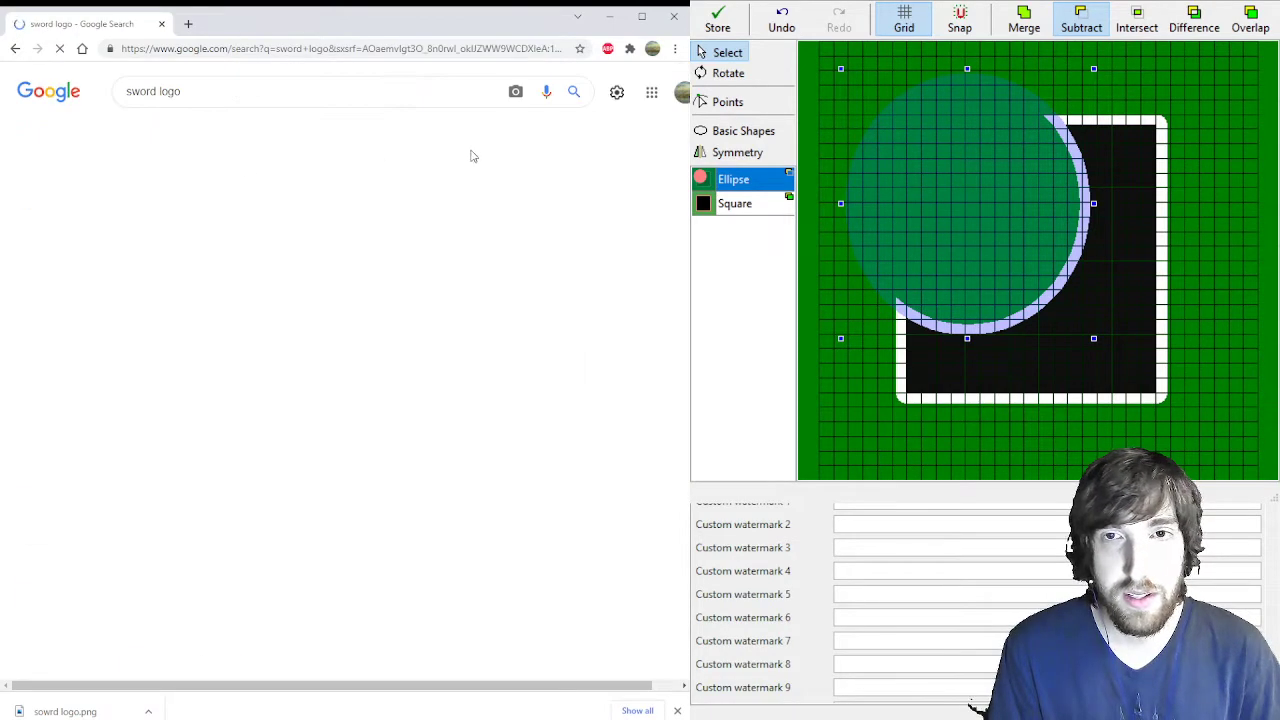
click(558, 130)
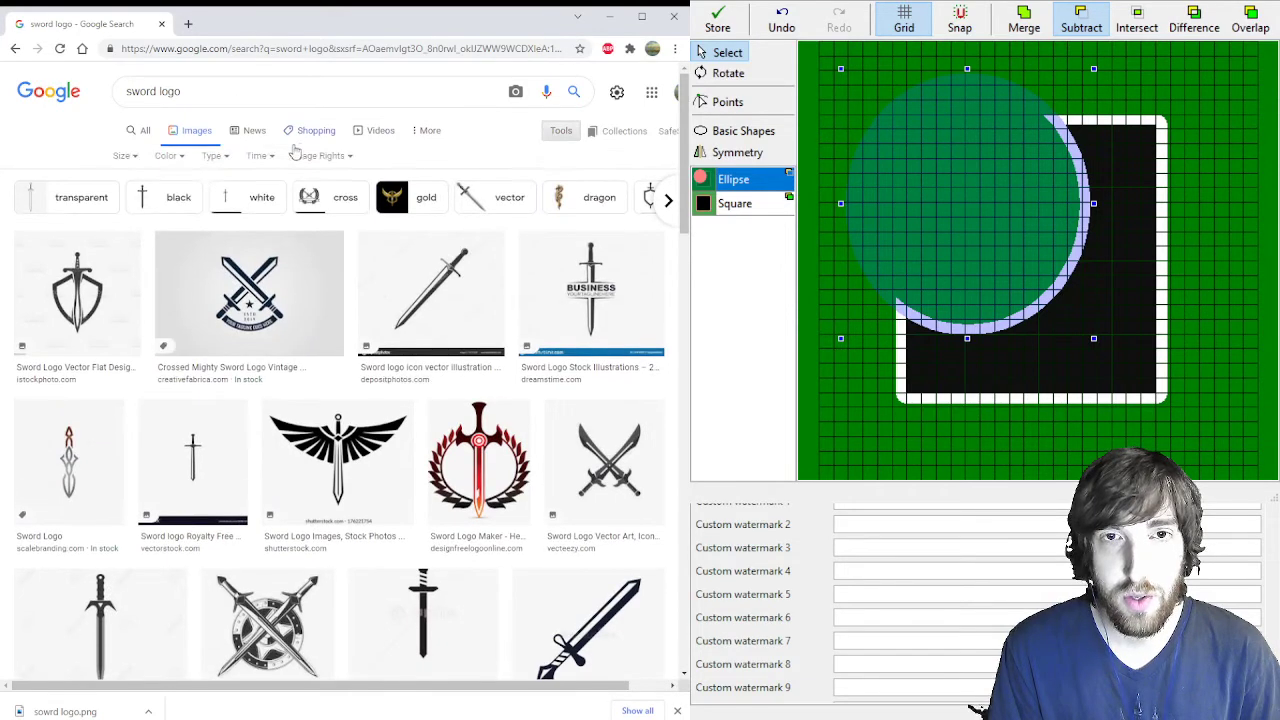
click(166, 156)
click(178, 222)
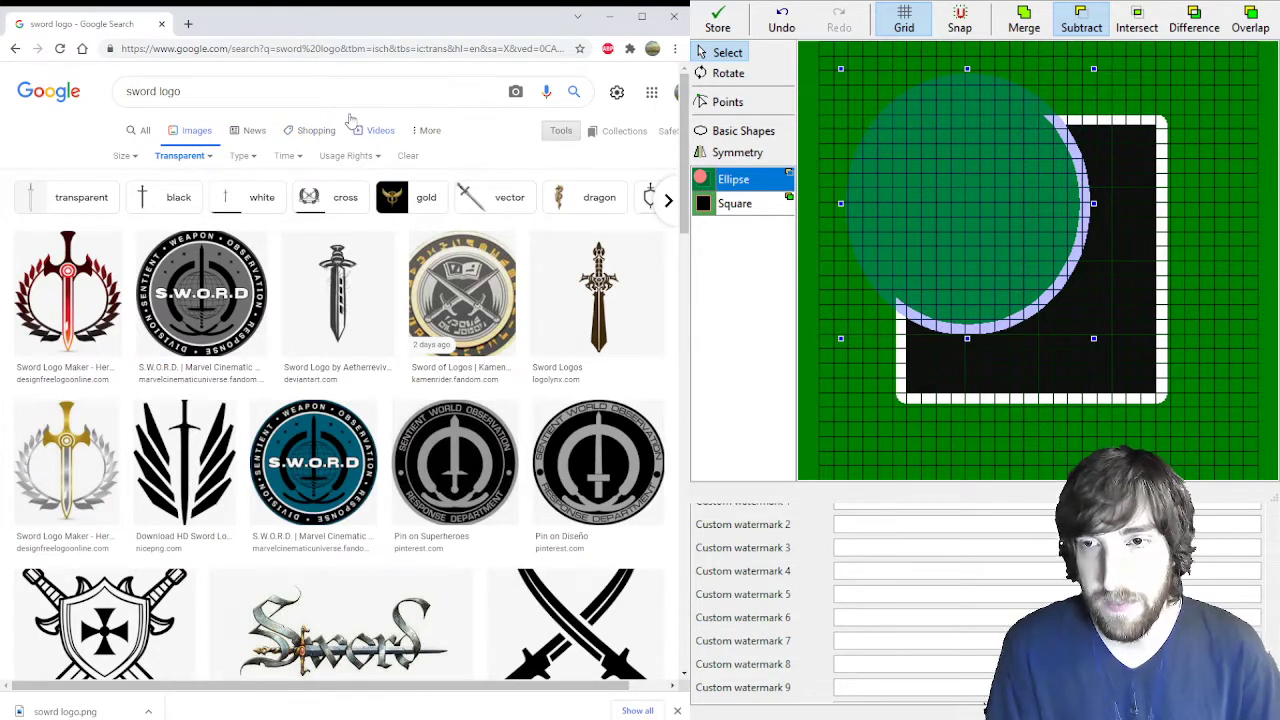
scroll(305, 234, down, 6)
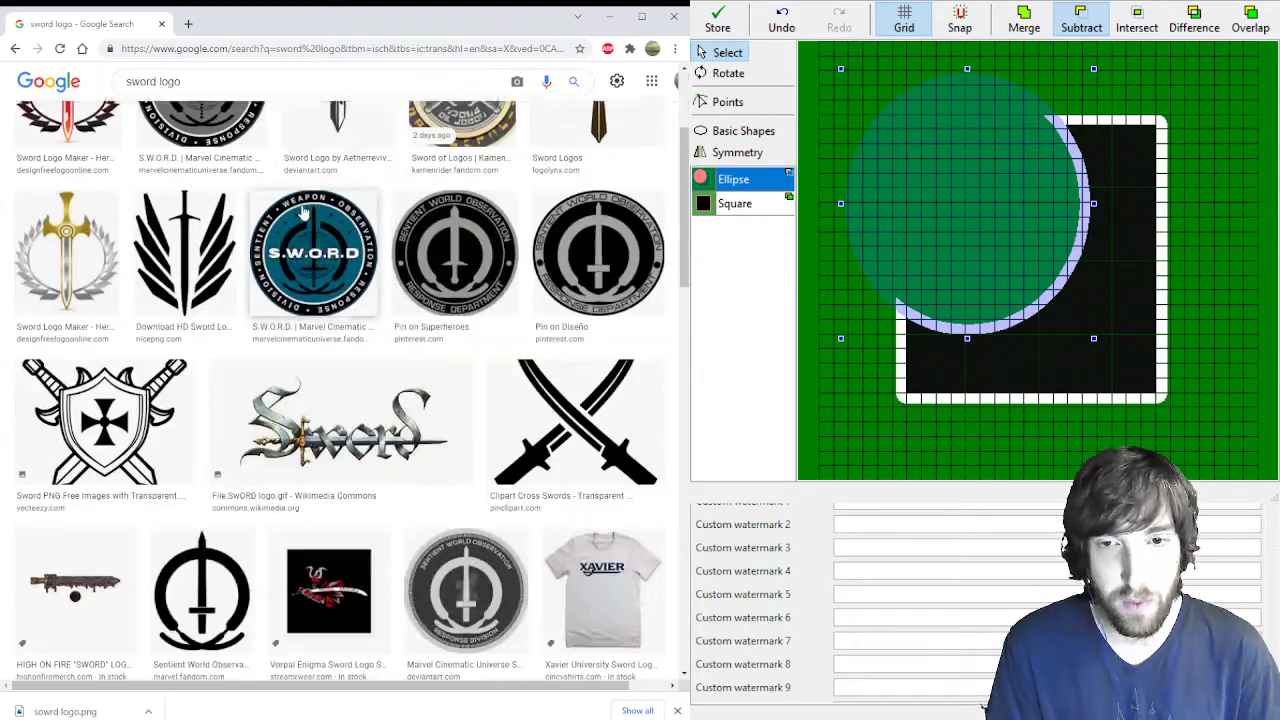
scroll(305, 214, down, 6)
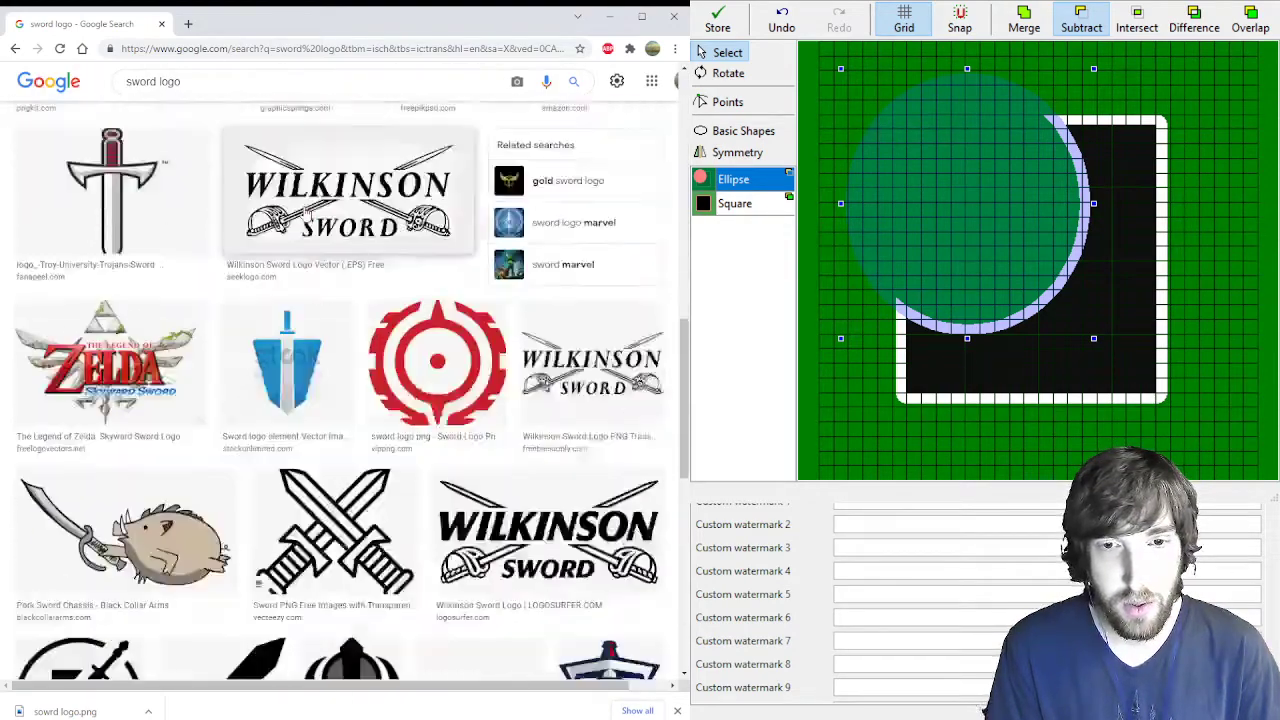
scroll(307, 210, down, 1)
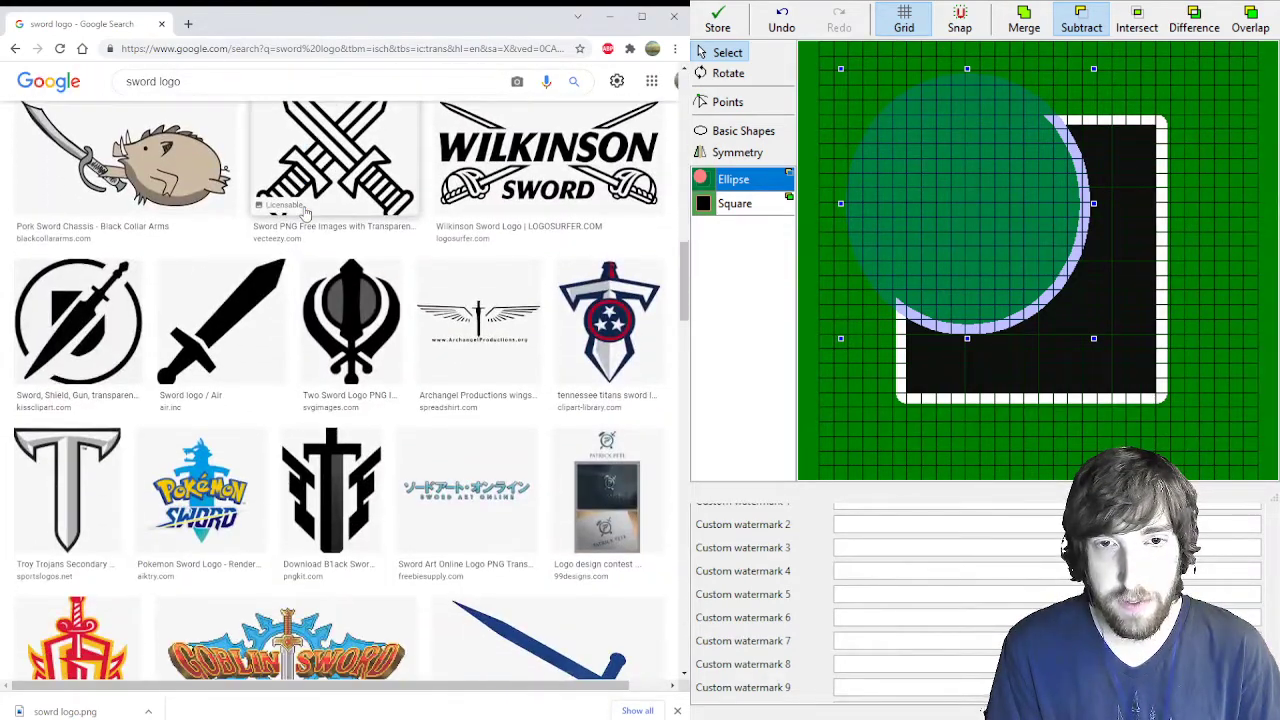
Save the black sword image as sword-icon-png-1.png and paste it in as the symbol's shapes
click(208, 316)
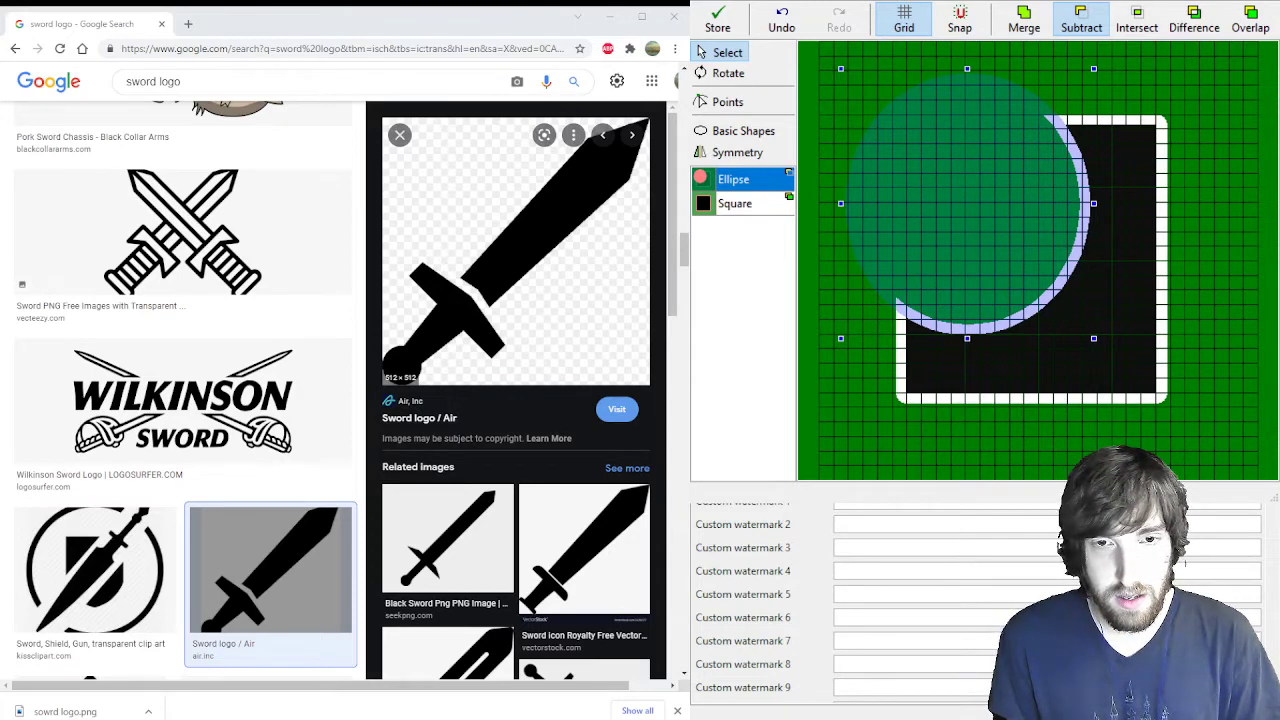
key(Return)
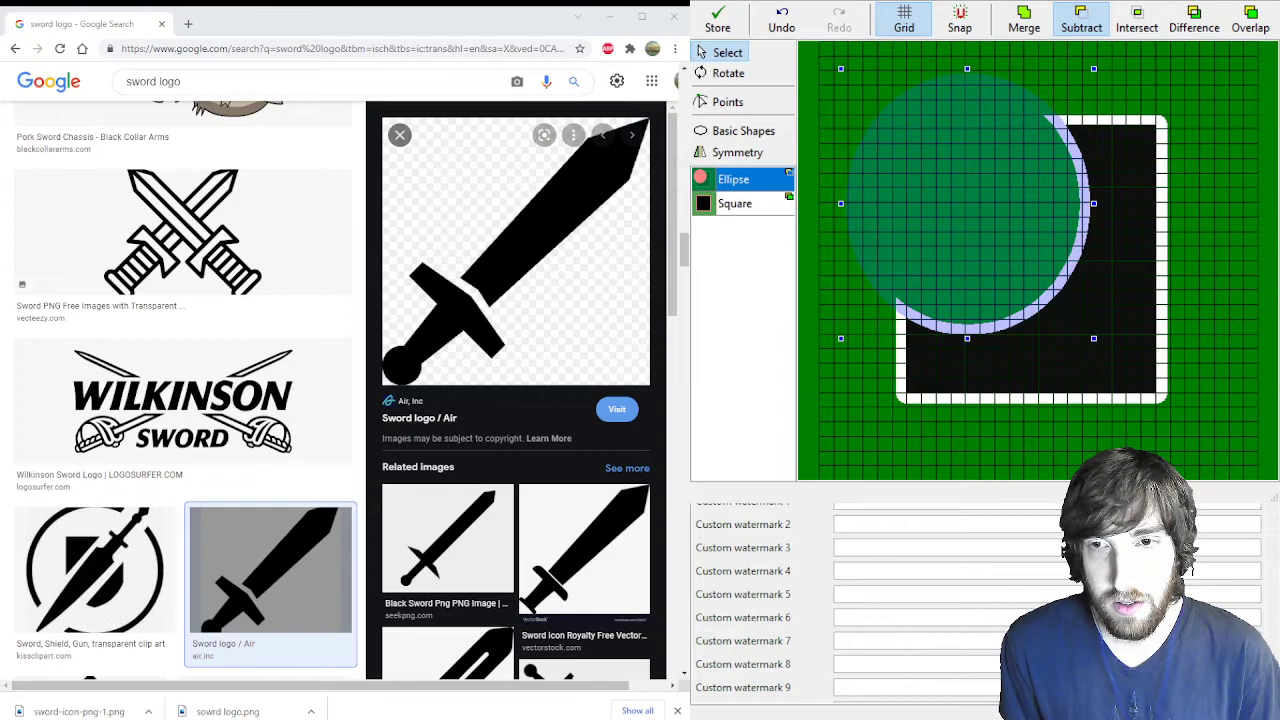
key(ctrl+v)
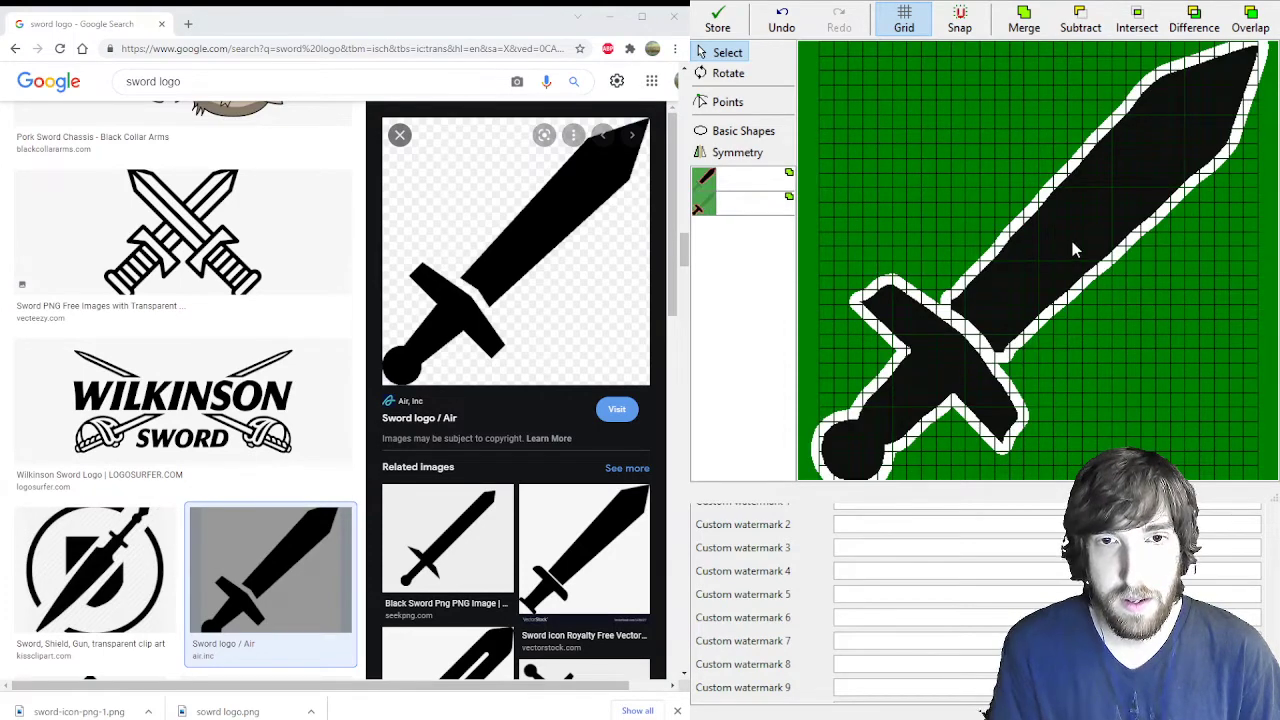
Select the sword's hilt and blade, shrink the sword, and move it up and left
click(1077, 423)
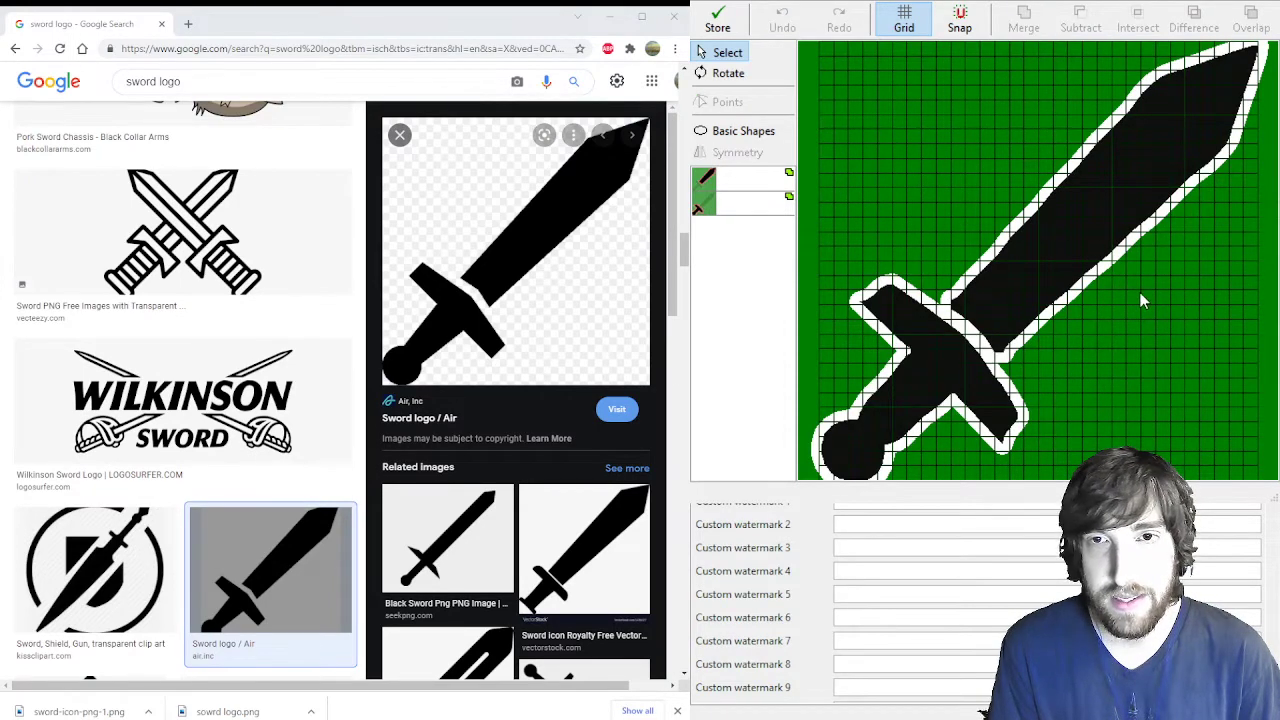
click(895, 393)
shift+click(1062, 254)
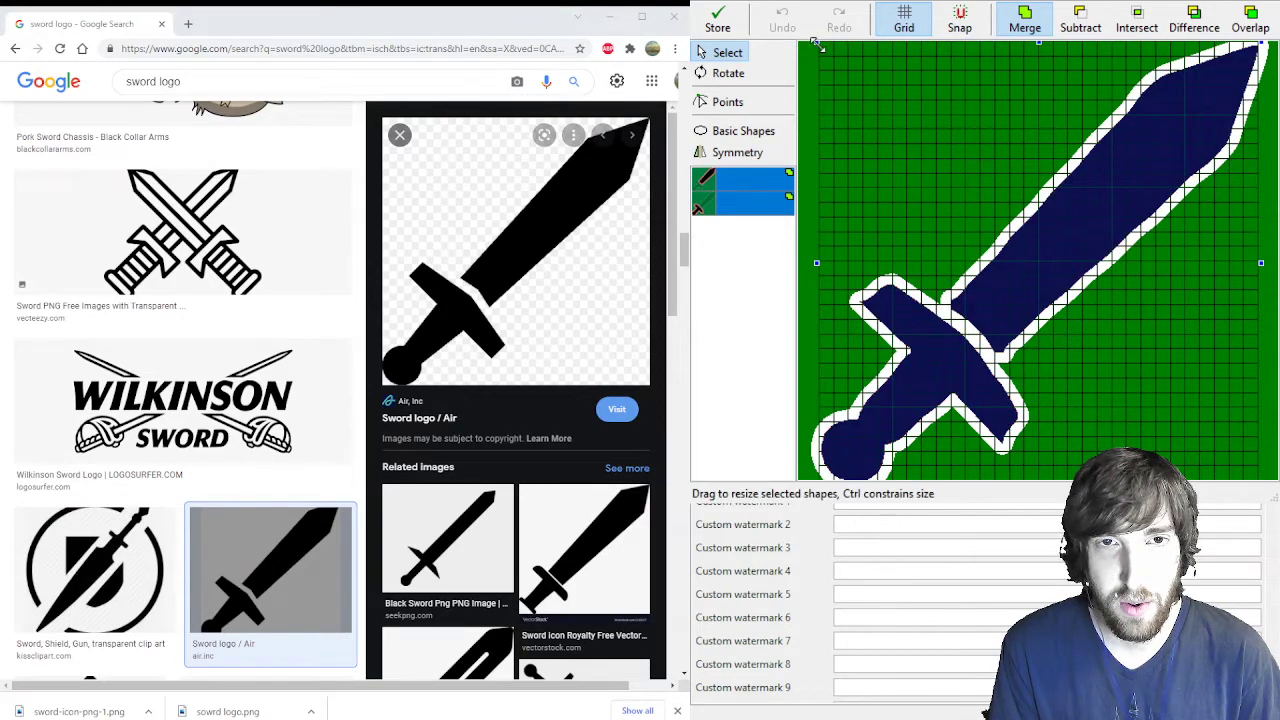
drag(816, 43, 864, 83)
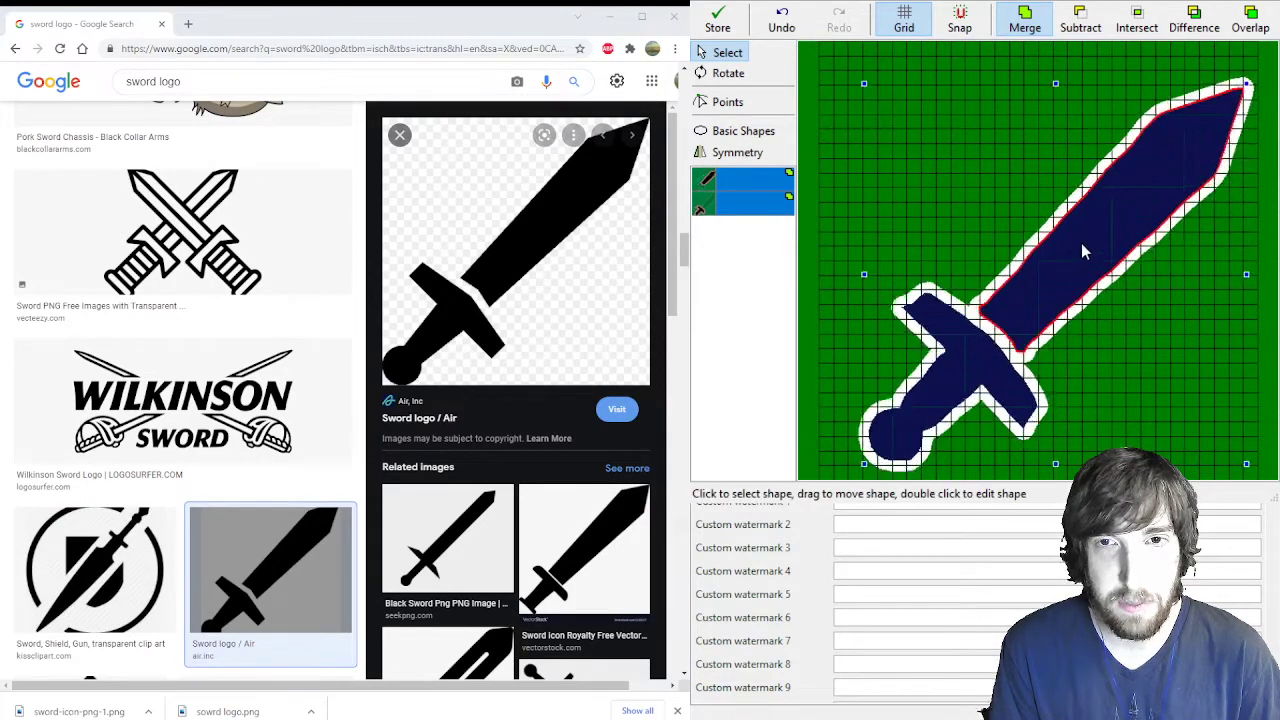
drag(1081, 243, 1059, 220)
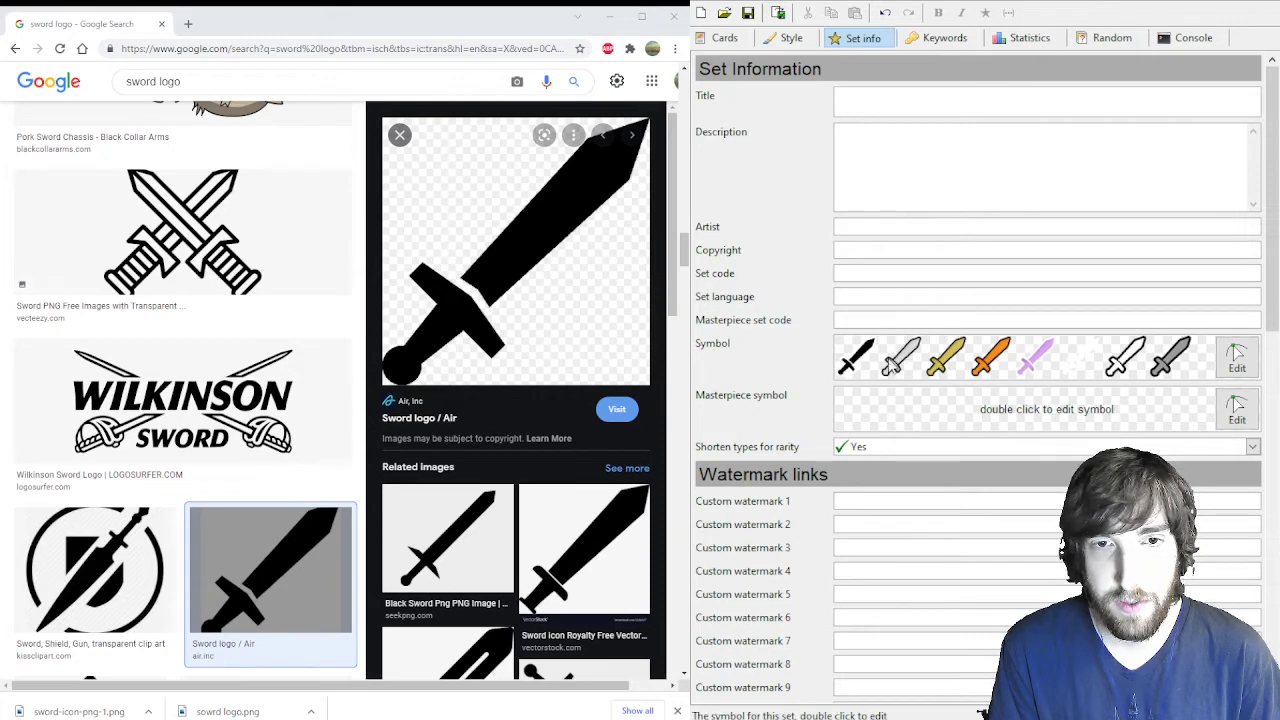
In the card editor, cycle the card's rarity symbol to mythic (M)
click(724, 38)
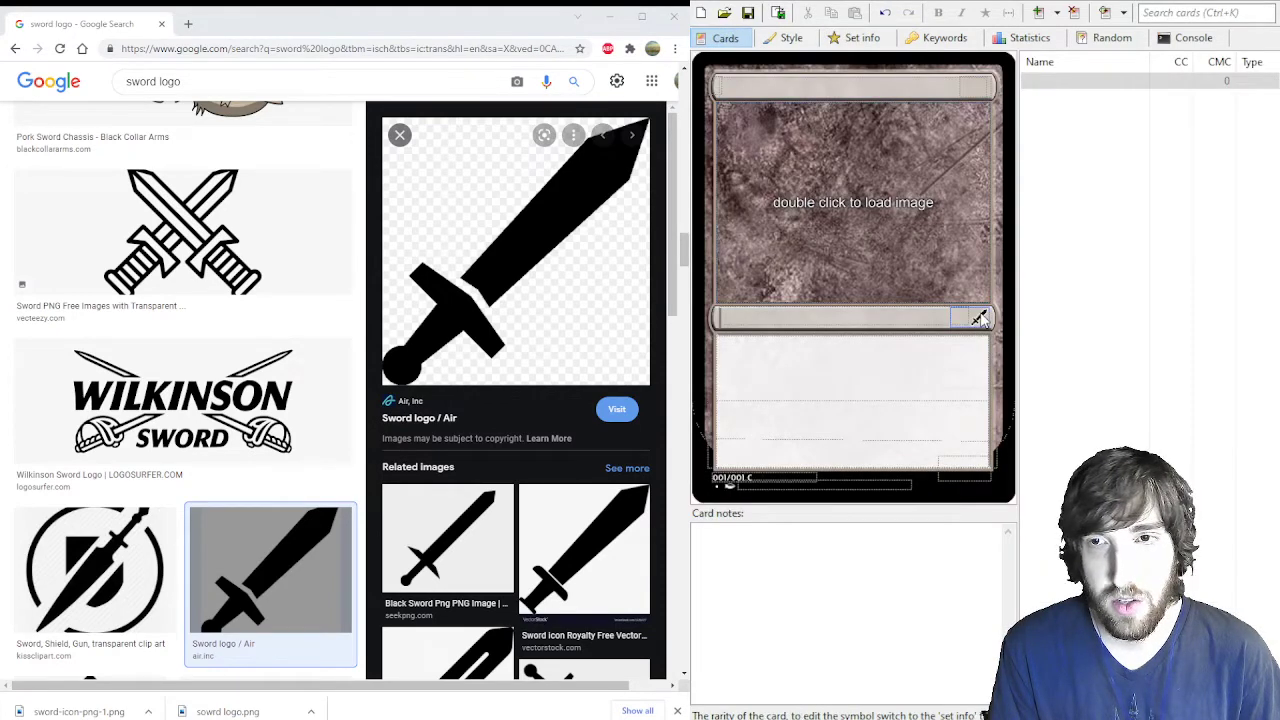
key(Down)
key(Down)
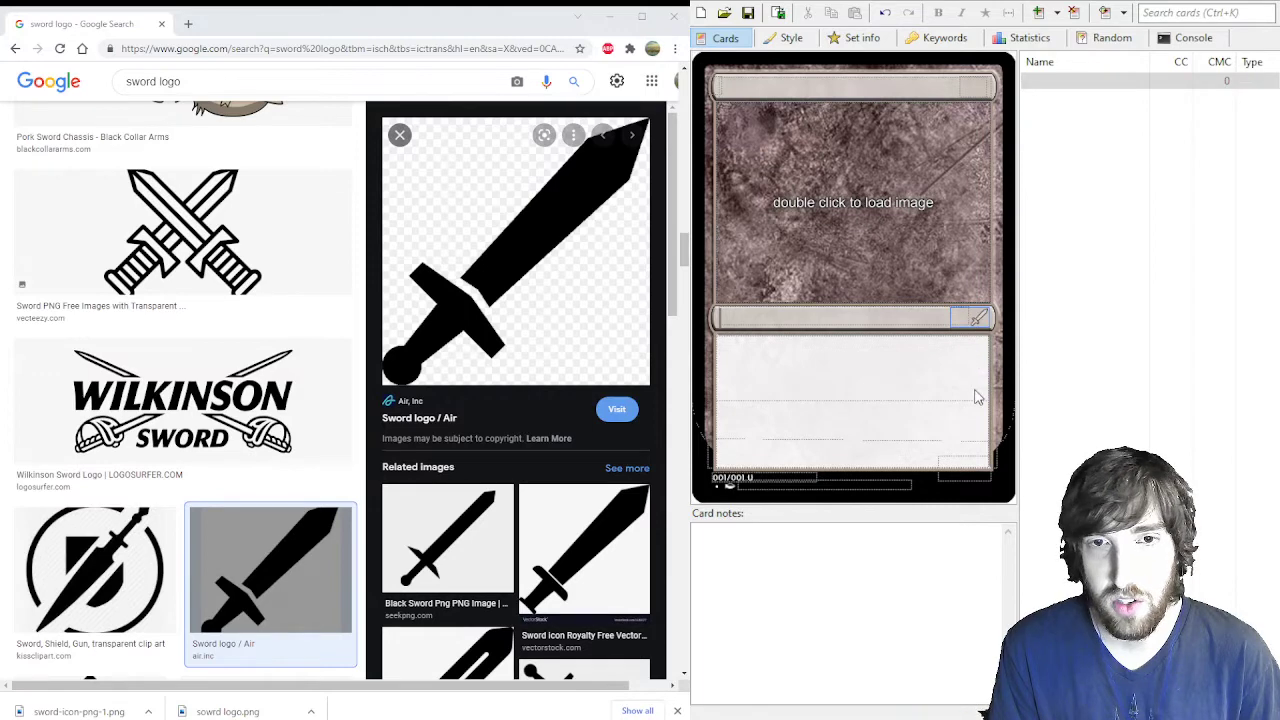
key(Down)
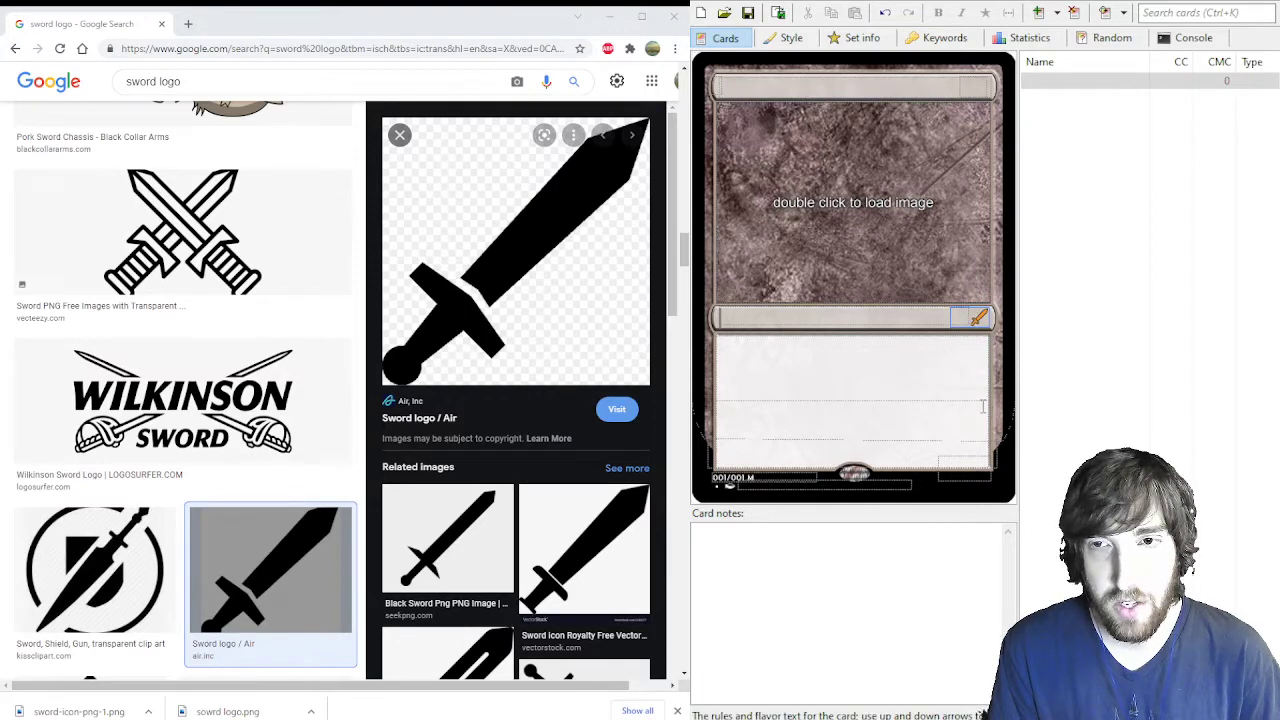